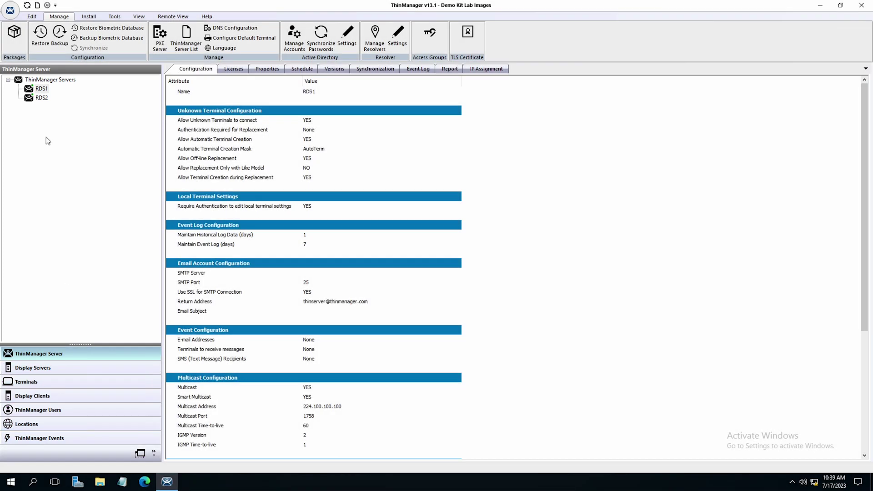
Open RDS1's configuration wizard and keep defaults through Unknown Terminals, Terminal Replacement and Historical Logging
{"action": "right_click", "coordinate": [30, 90]}
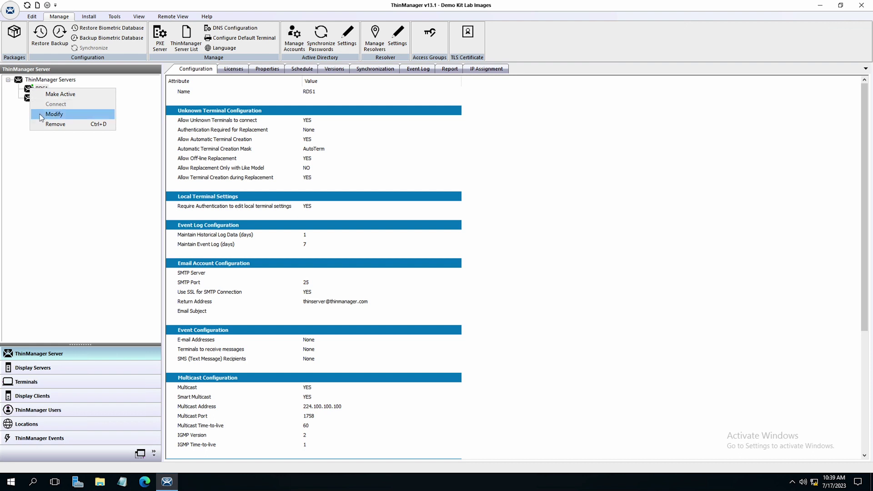
{"action": "left_click", "coordinate": [54, 114]}
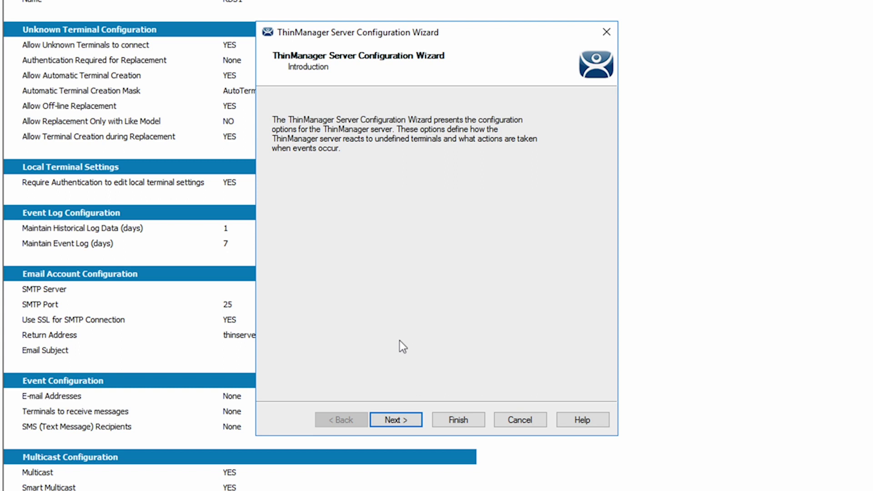
{"action": "left_click", "coordinate": [399, 418]}
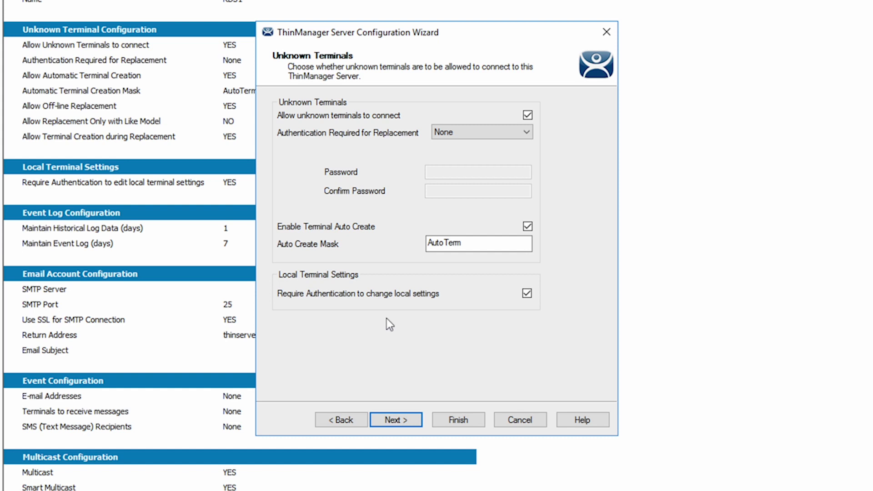
{"action": "left_click", "coordinate": [396, 420]}
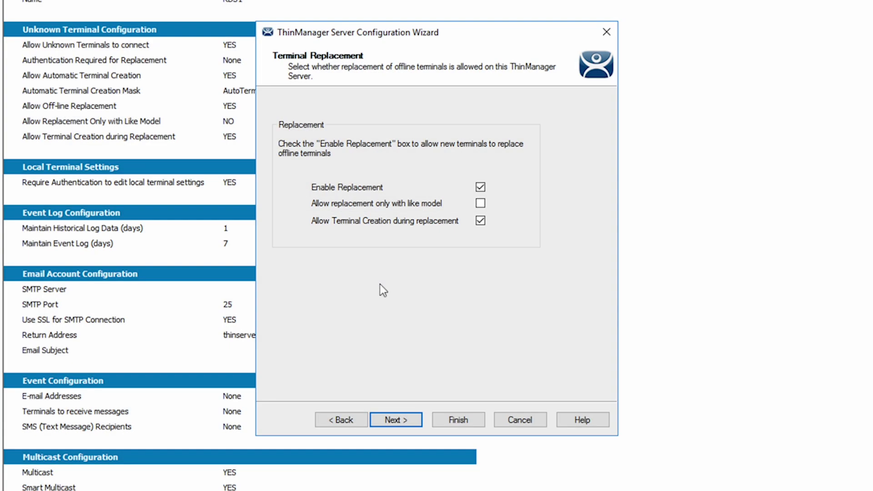
{"action": "left_click", "coordinate": [396, 420]}
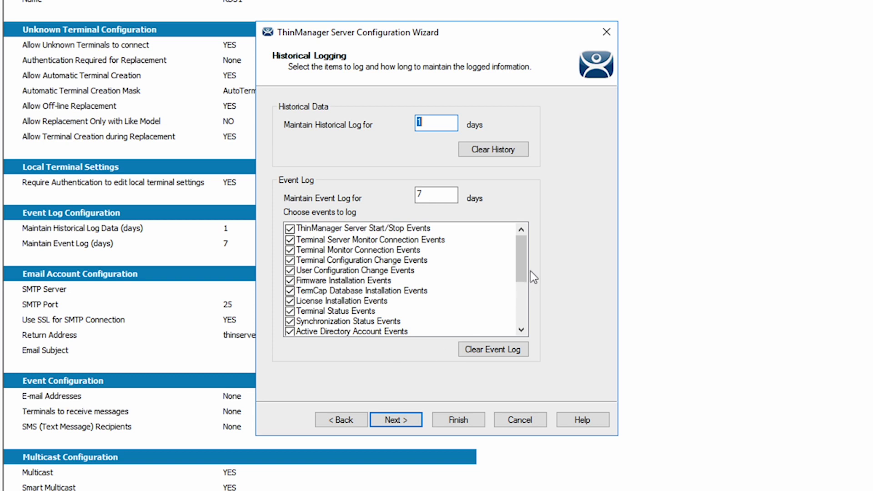
{"action": "mouse_move", "coordinate": [522, 264]}
{"action": "left_mouse_down"}
{"action": "mouse_move", "coordinate": [523, 294]}
{"action": "mouse_move", "coordinate": [528, 248]}
{"action": "left_mouse_up"}
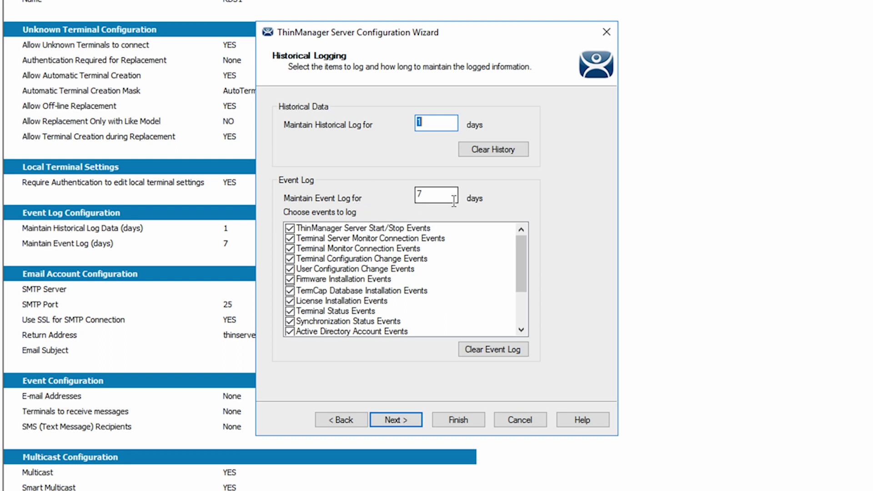
{"action": "left_click", "coordinate": [396, 420]}
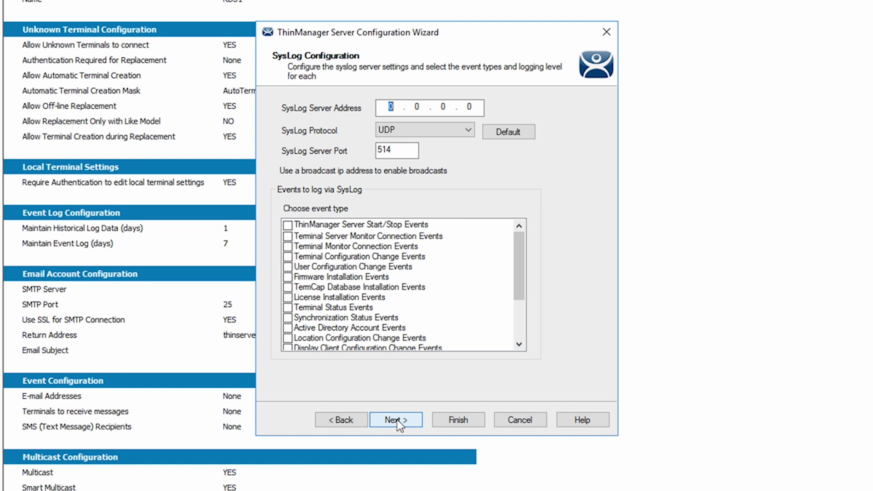
Go to the System Schedule page and add a new system event in the schedule editor
{"action": "left_click", "coordinate": [402, 420]}
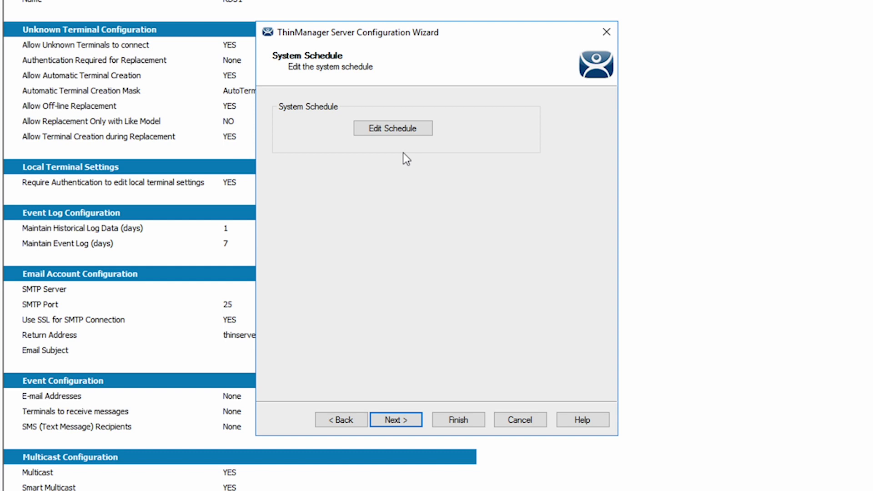
{"action": "left_click", "coordinate": [398, 133]}
{"action": "left_click", "coordinate": [443, 133]}
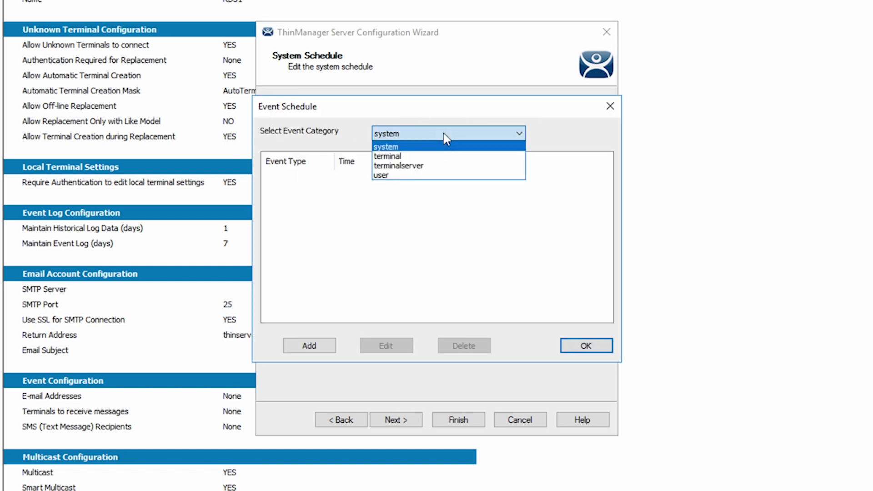
{"action": "left_click", "coordinate": [444, 133]}
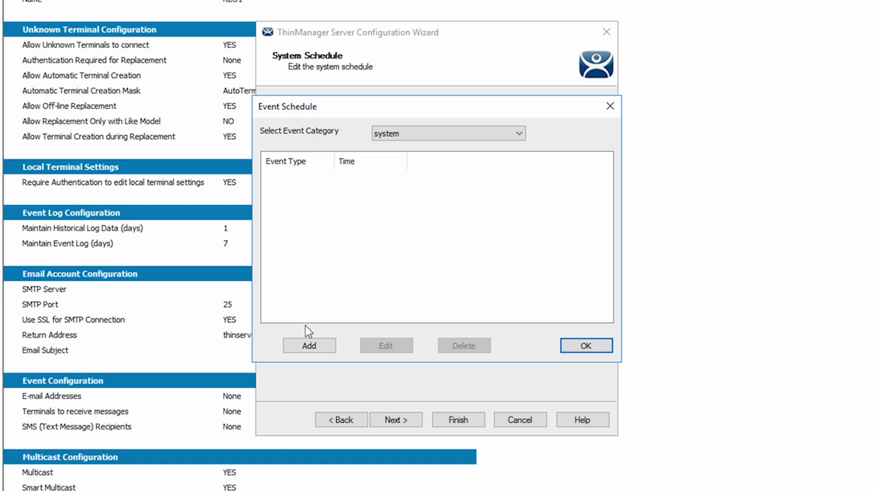
{"action": "left_click", "coordinate": [307, 345]}
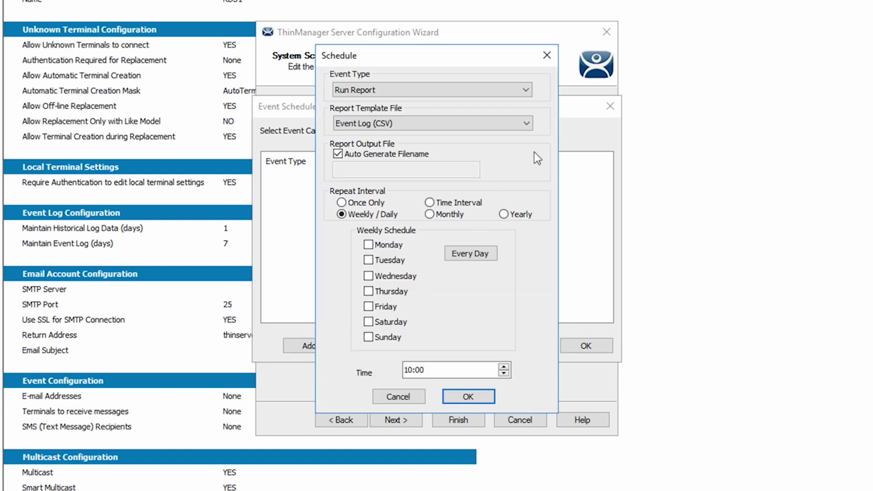
Create a Backup Configuration Database event for Fridays at 23:00 and save the schedule
{"action": "left_click", "coordinate": [526, 90]}
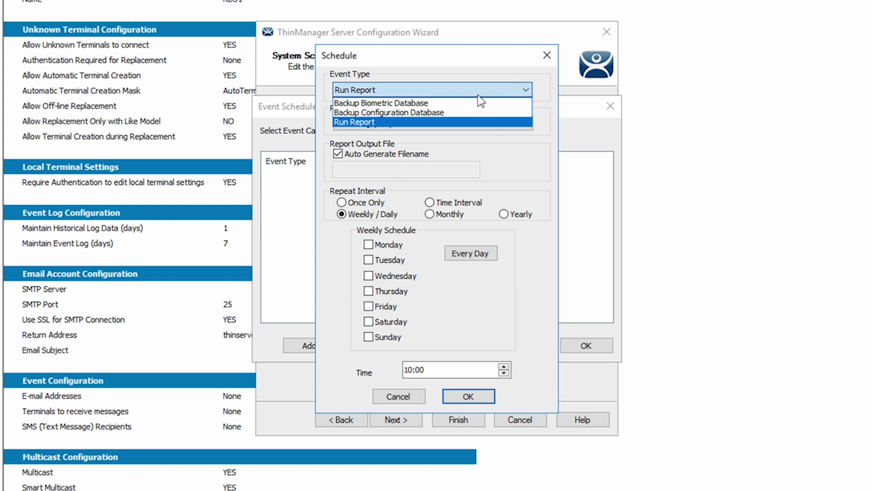
{"action": "left_click", "coordinate": [419, 113]}
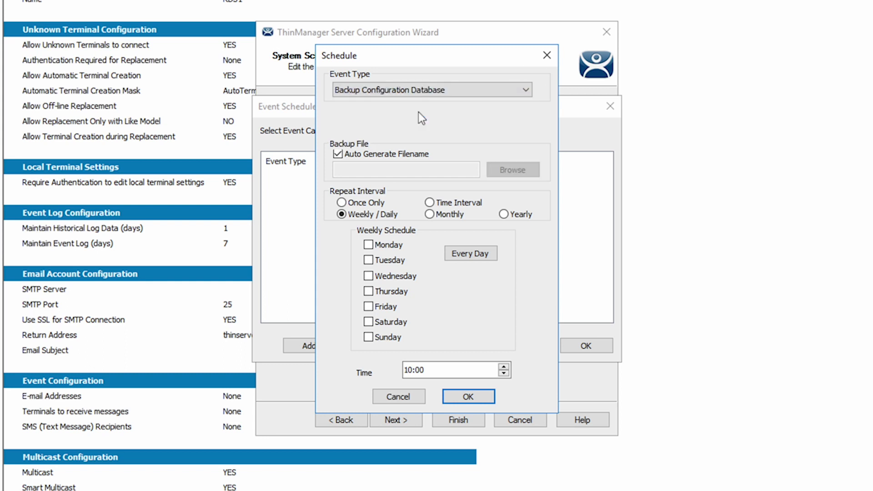
{"action": "left_click", "coordinate": [338, 155]}
{"action": "left_click", "coordinate": [337, 155]}
{"action": "left_click", "coordinate": [369, 307]}
{"action": "left_click", "coordinate": [504, 367]}
{"action": "left_click", "coordinate": [504, 367]}
{"action": "left_click", "coordinate": [504, 367]}
{"action": "left_click", "coordinate": [504, 367]}
{"action": "left_click", "coordinate": [504, 367]}
{"action": "left_click", "coordinate": [504, 367]}
{"action": "left_click", "coordinate": [469, 397]}
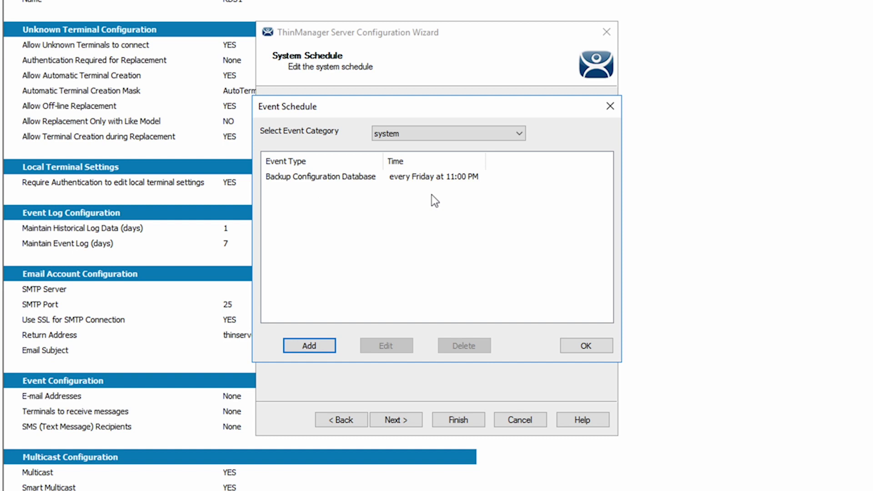
{"action": "left_click", "coordinate": [362, 178]}
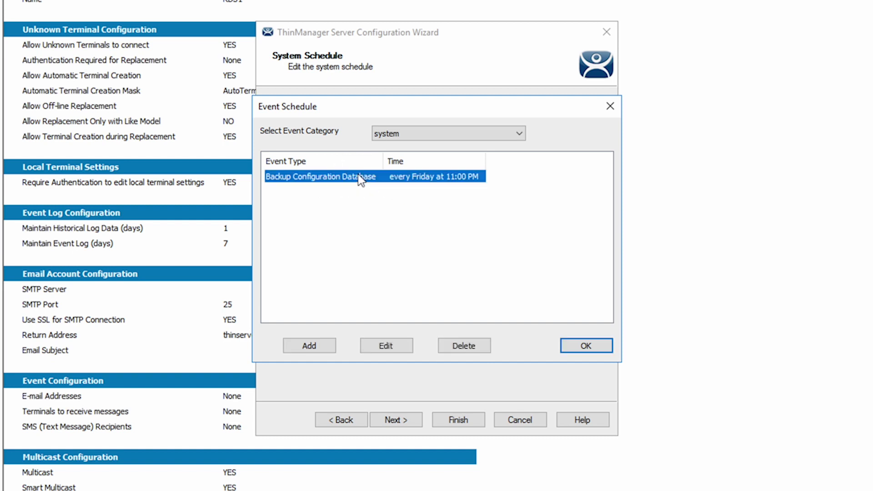
{"action": "left_click", "coordinate": [586, 348]}
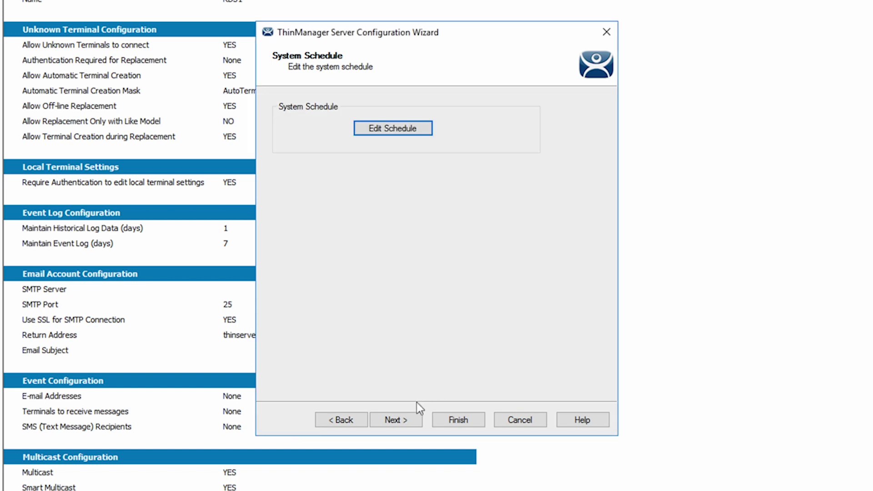
Check the permissions of the Interactive Shadow Users, Shadow Users and Administrators groups, then continue to Event Selection
{"action": "left_click", "coordinate": [403, 421]}
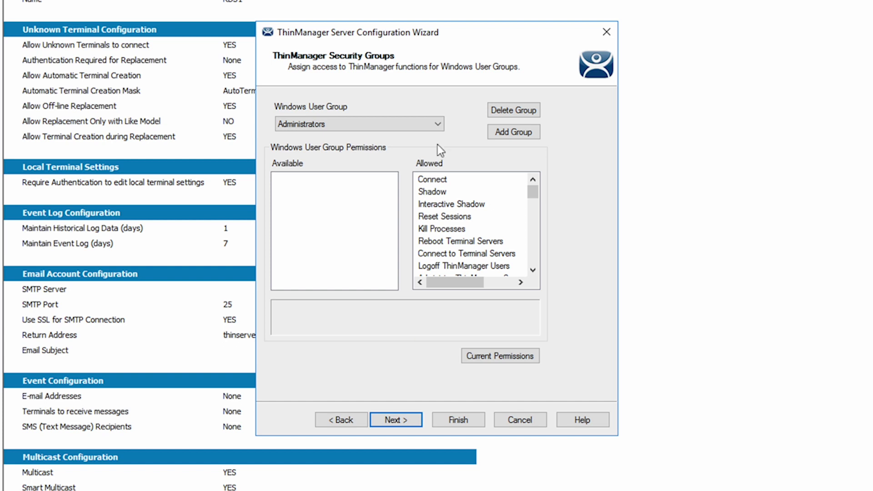
{"action": "left_click", "coordinate": [438, 123]}
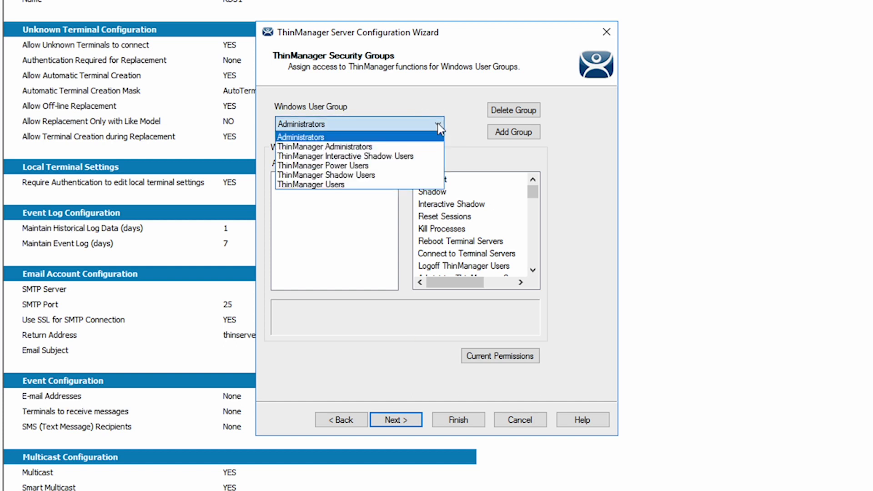
{"action": "left_click", "coordinate": [405, 157]}
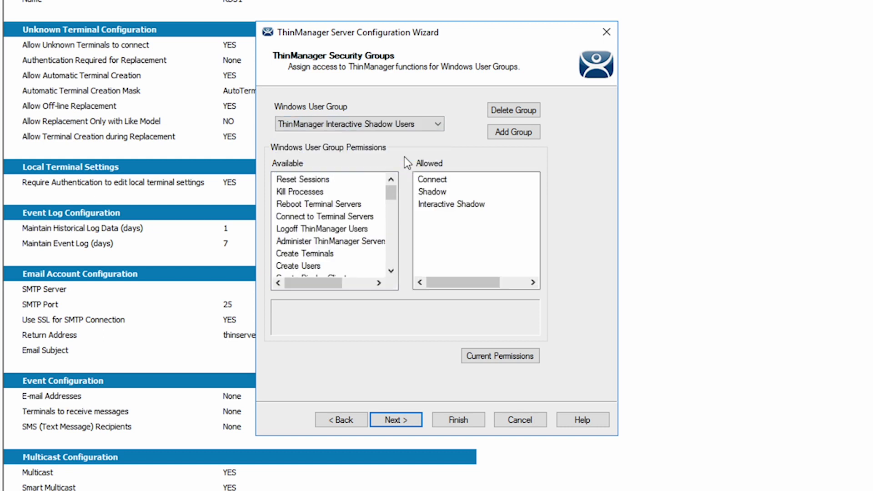
{"action": "left_click", "coordinate": [403, 123]}
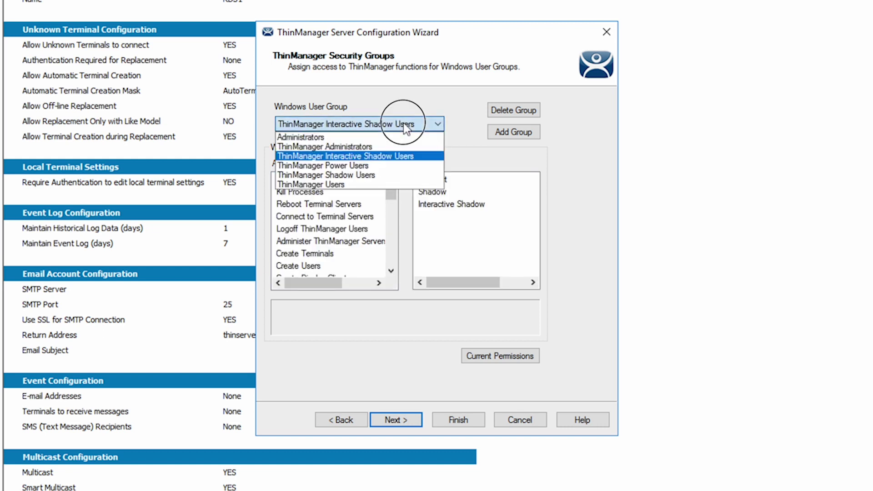
{"action": "left_click", "coordinate": [391, 174]}
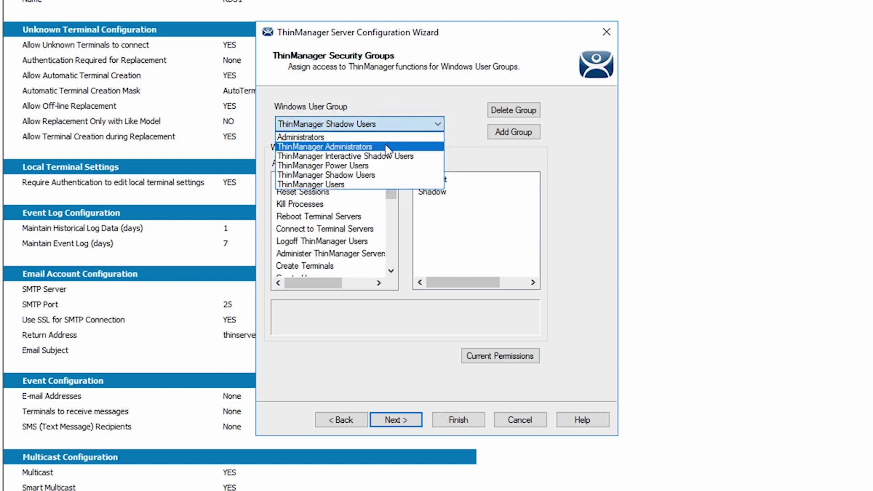
{"action": "left_click", "coordinate": [385, 146]}
{"action": "left_click", "coordinate": [389, 125]}
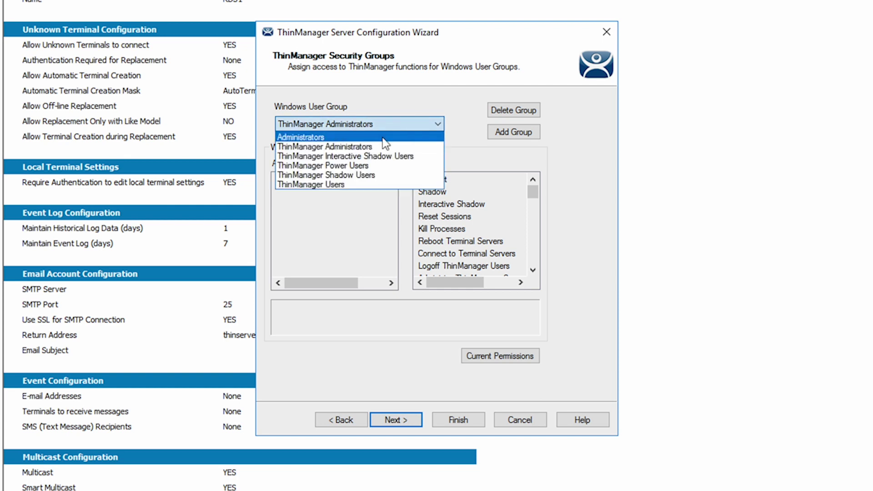
{"action": "left_click", "coordinate": [383, 138]}
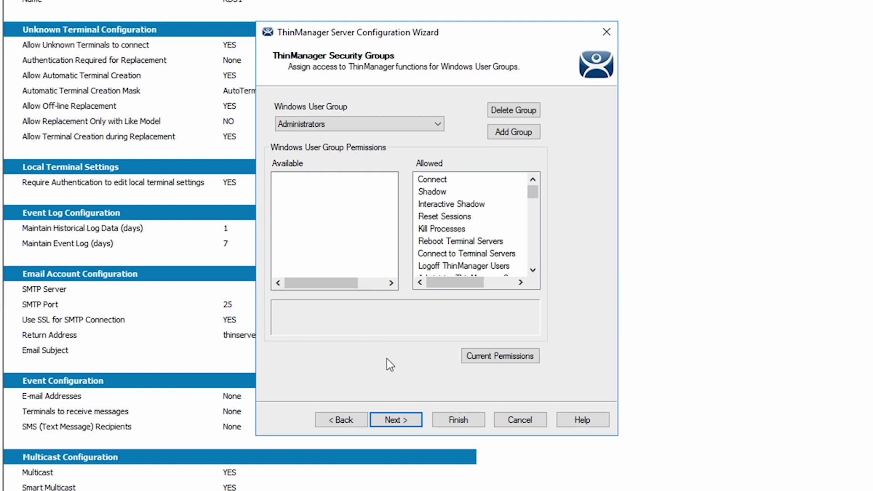
{"action": "left_click", "coordinate": [396, 420]}
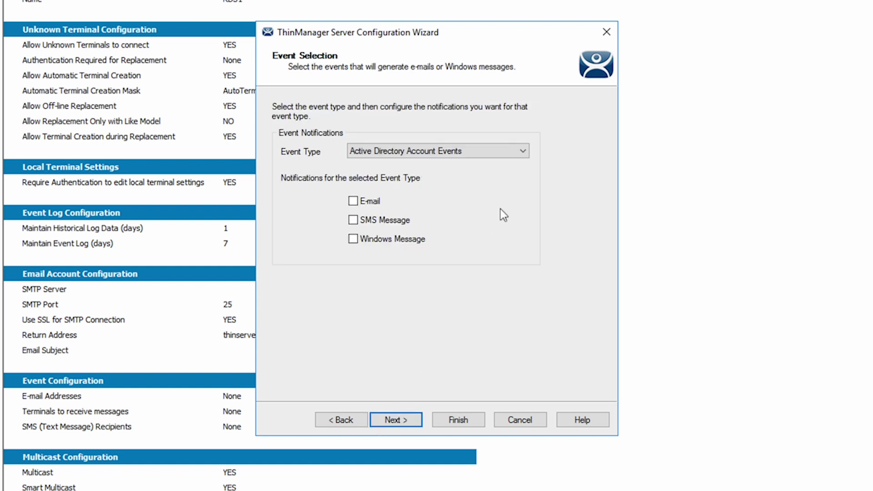
Leave Active Directory Account Events selected with no notifications and continue to the recipients page
{"action": "left_click", "coordinate": [522, 154]}
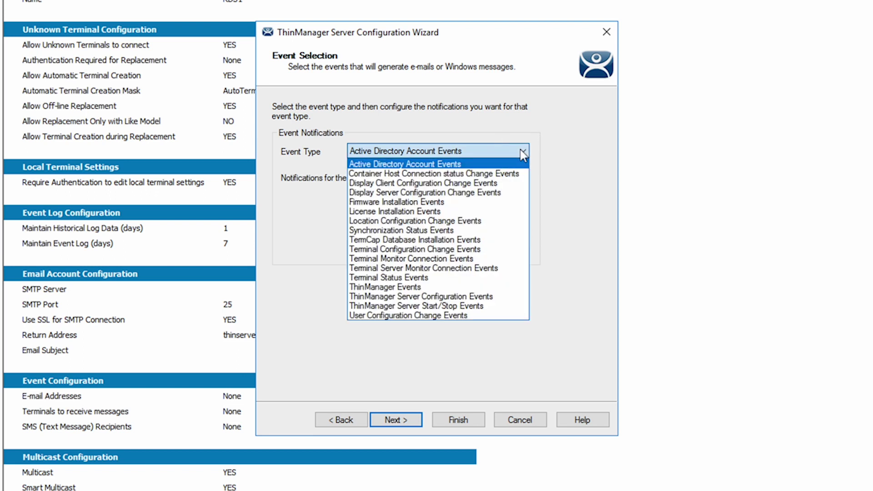
{"action": "left_click", "coordinate": [521, 151]}
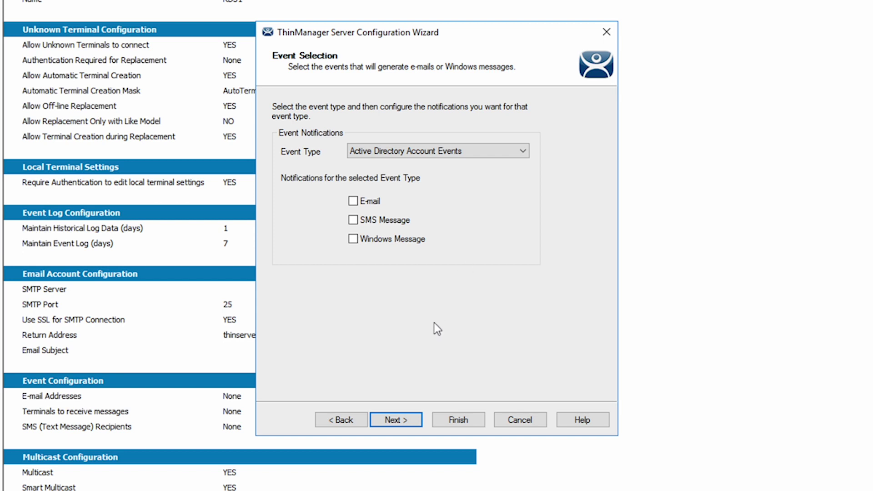
{"action": "left_click", "coordinate": [523, 151]}
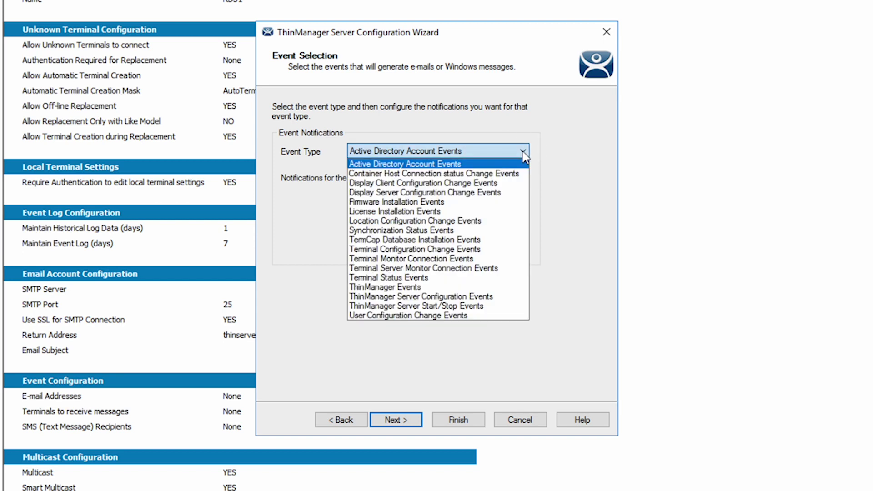
{"action": "left_click", "coordinate": [573, 214]}
{"action": "left_click", "coordinate": [398, 419]}
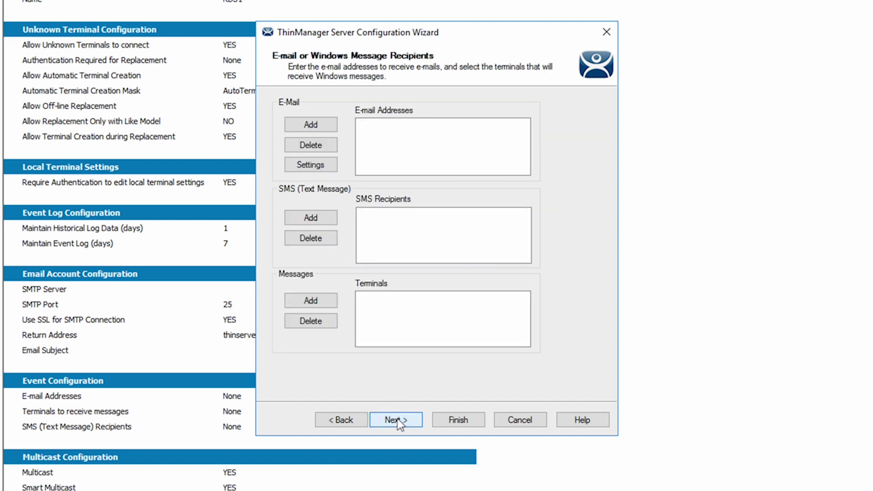
On Database Management, run the integrity check, accept its no-errors result, and continue to Multicast Configuration
{"action": "left_click", "coordinate": [398, 419]}
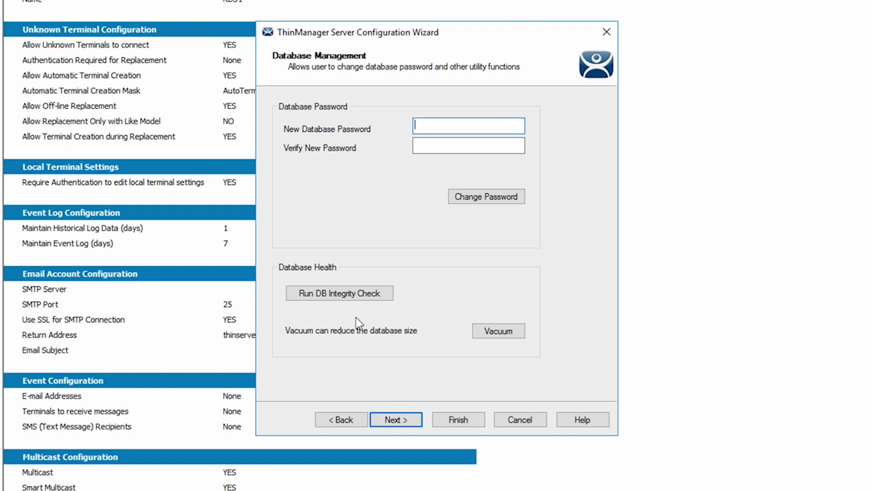
{"action": "left_click", "coordinate": [340, 296]}
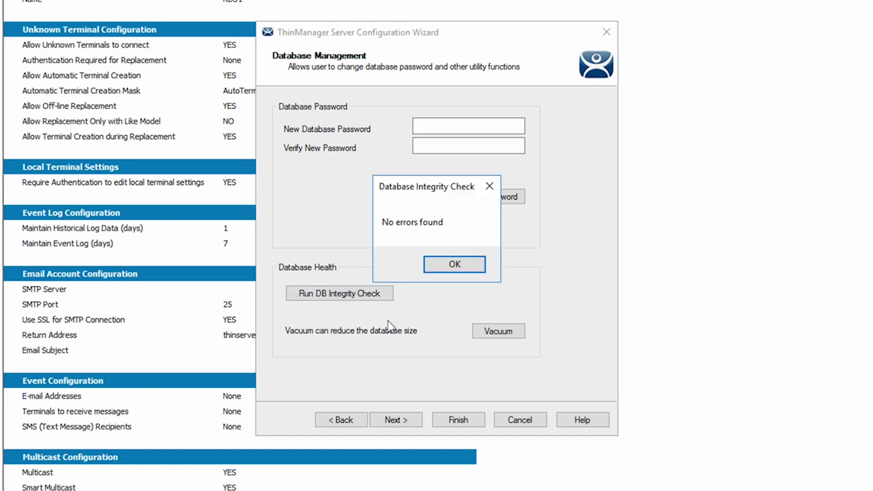
{"action": "left_click", "coordinate": [452, 266]}
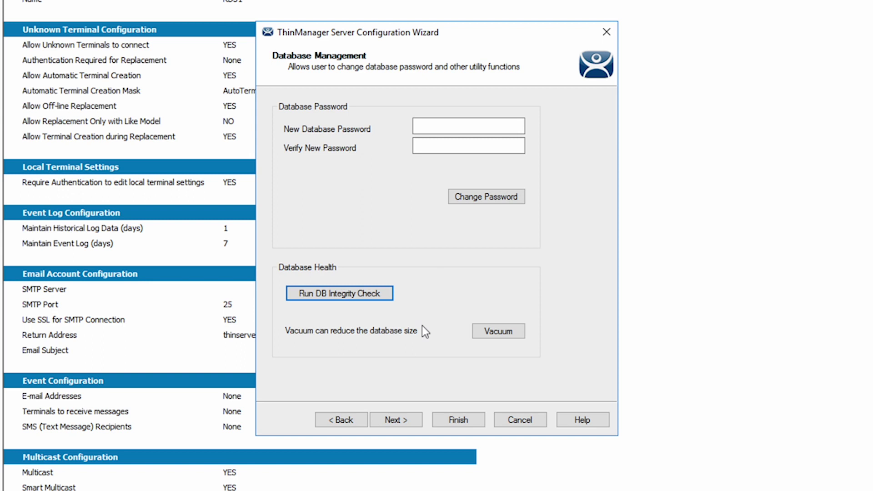
{"action": "left_click", "coordinate": [395, 420]}
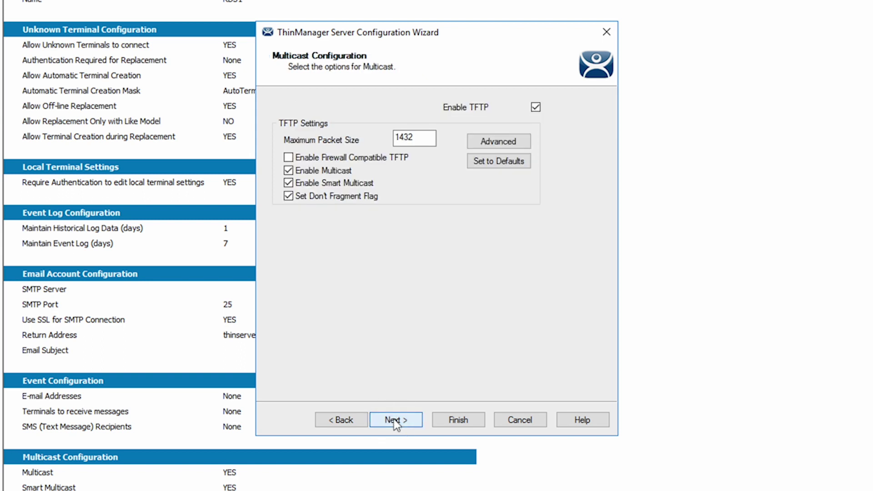
Keep the Multicast, HTTPS, Shadow, Biometric, Docker and Debug Logging defaults and finish the wizard
{"action": "left_click", "coordinate": [395, 420]}
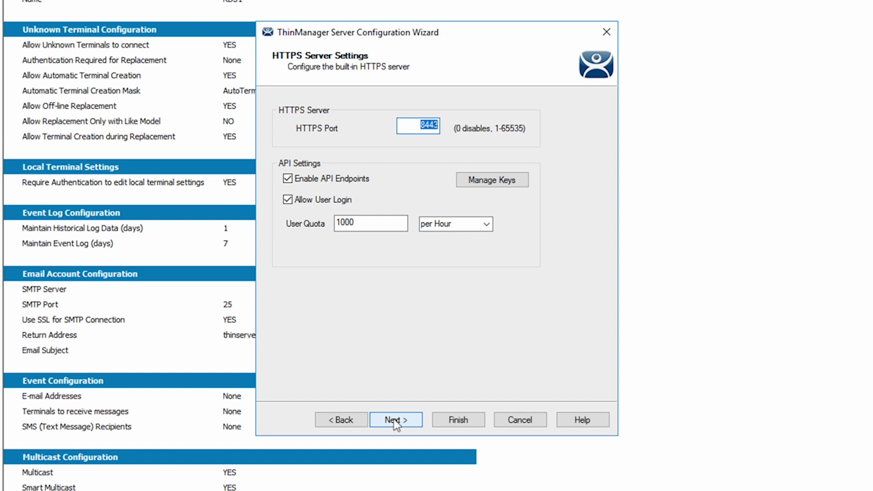
{"action": "left_click", "coordinate": [396, 421]}
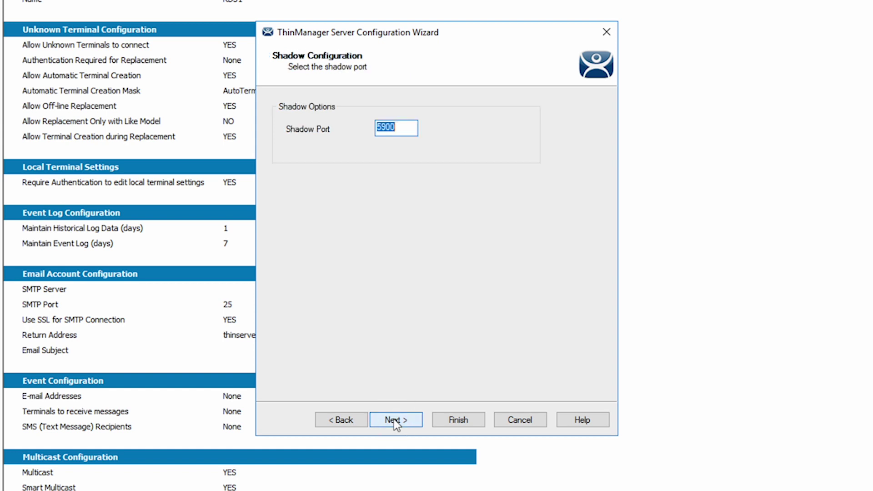
{"action": "left_click", "coordinate": [395, 421]}
{"action": "left_click", "coordinate": [395, 421]}
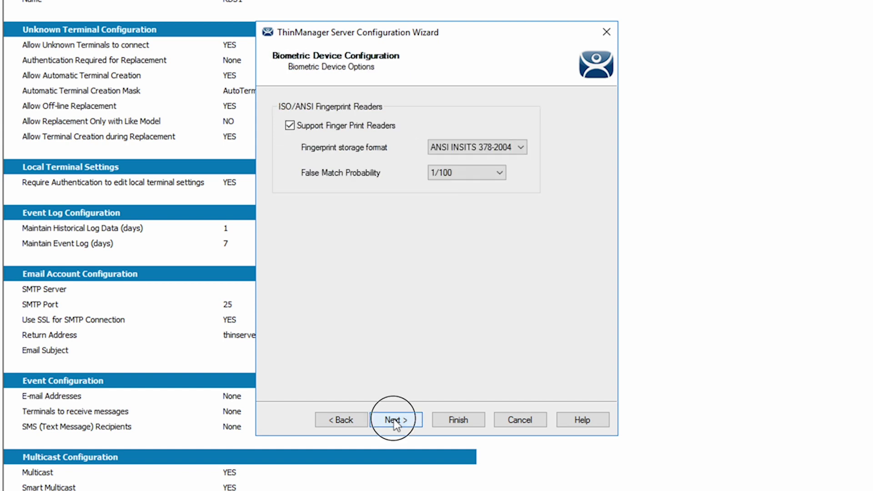
{"action": "left_click", "coordinate": [395, 421]}
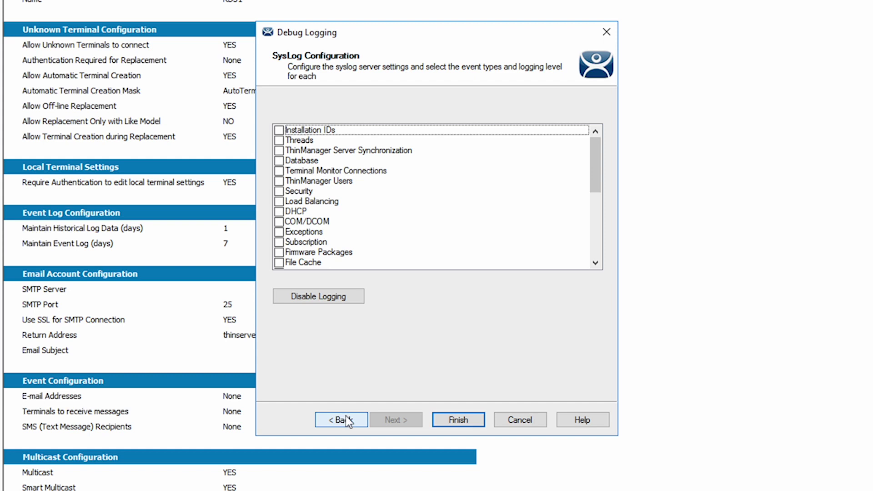
{"action": "left_click", "coordinate": [459, 419]}
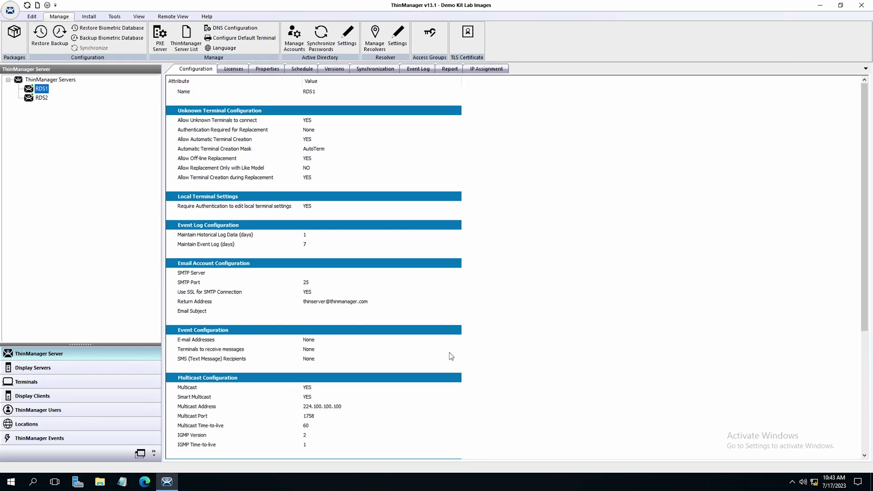